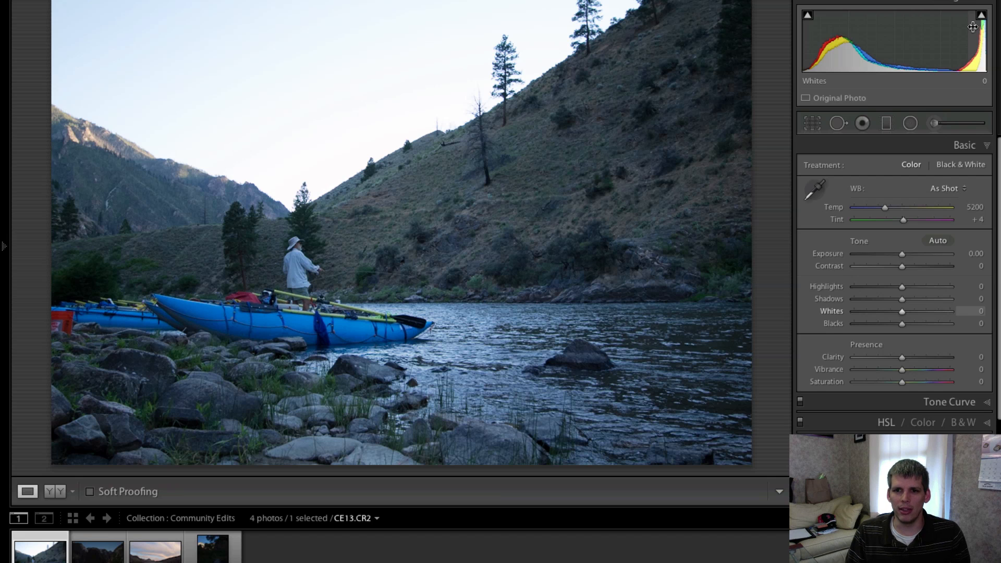
# Convert the river photo to black and white and set Exposure to +0.55, Contrast to +100 and Shadows to +56
pyautogui.click(957, 165)
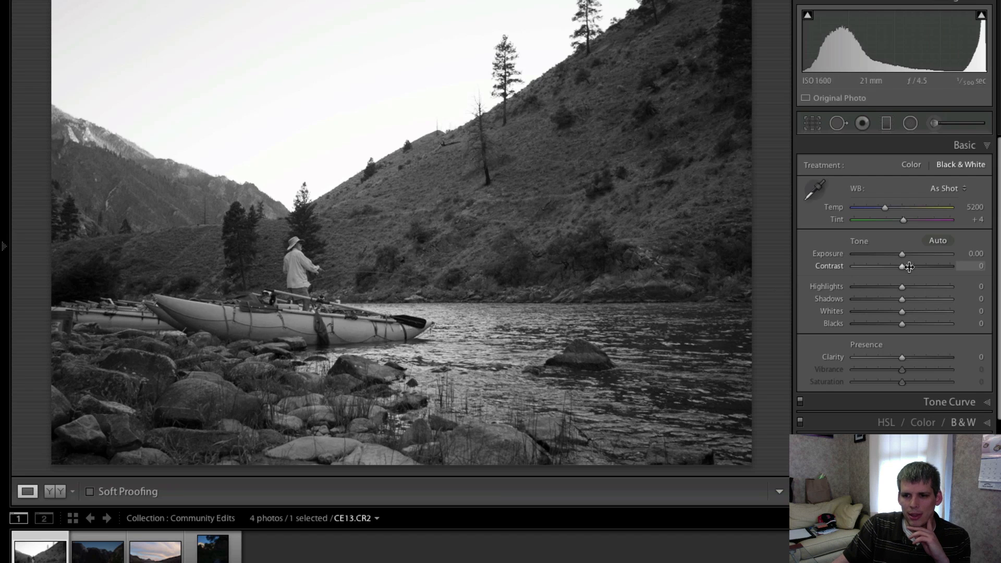
pyautogui.moveTo(902, 254); pyautogui.dragTo(922, 255)
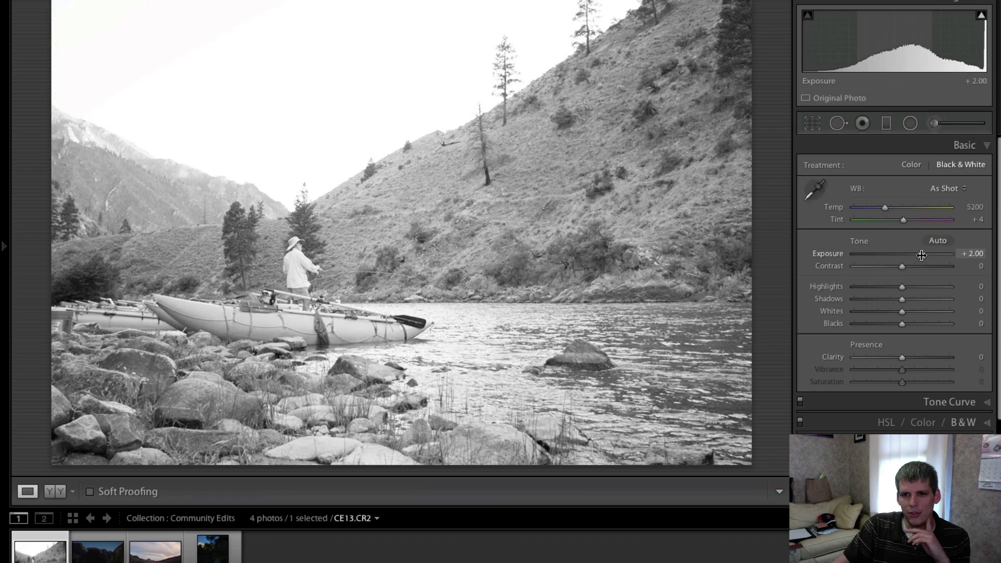
pyautogui.moveTo(921, 255); pyautogui.dragTo(915, 257)
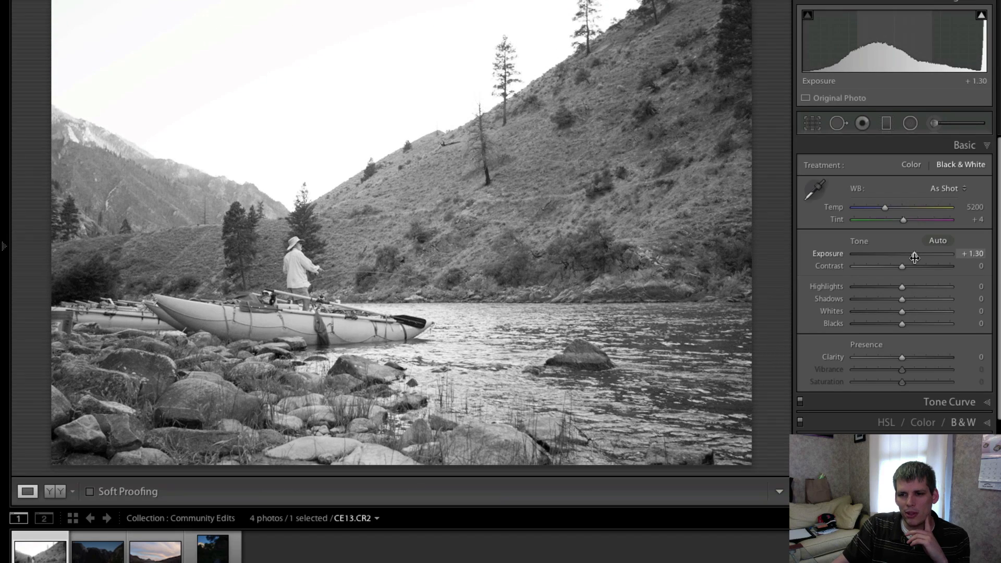
pyautogui.moveTo(902, 299); pyautogui.dragTo(928, 300)
pyautogui.moveTo(915, 254); pyautogui.dragTo(975, 268)
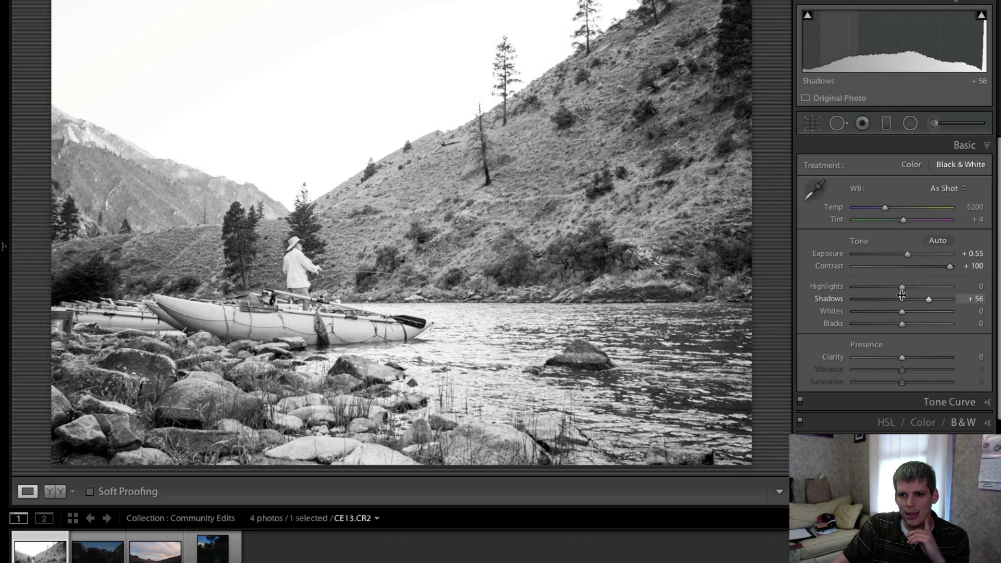
# Set Highlights to -73, Whites to -62 and Blacks to +26 for the photo
pyautogui.moveTo(900, 290); pyautogui.dragTo(865, 283)
pyautogui.moveTo(901, 311)
pyautogui.mouseDown()
pyautogui.moveTo(871, 314)
pyautogui.moveTo(923, 321)
pyautogui.moveTo(914, 319)
pyautogui.mouseUp()
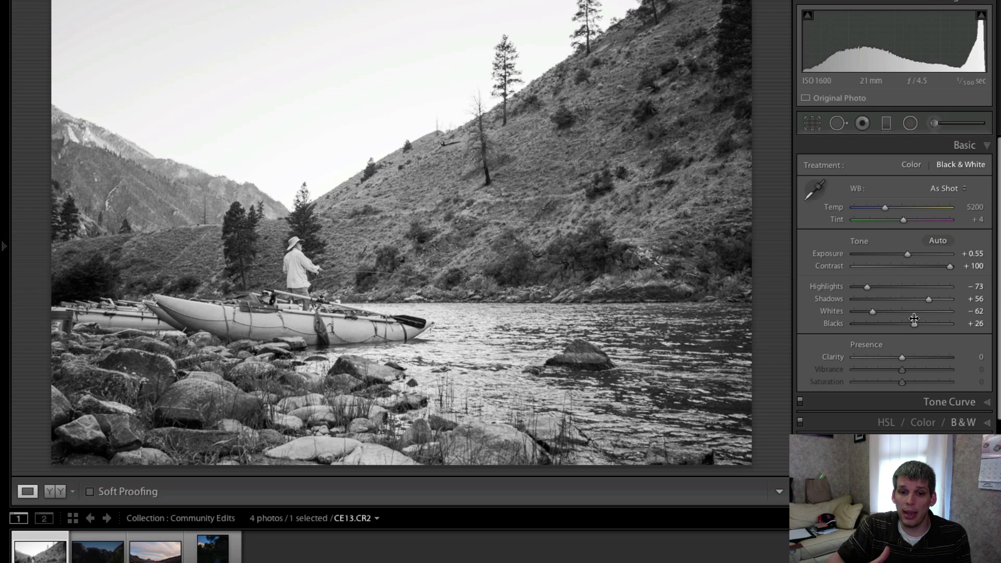
pyautogui.moveTo(884, 207)
pyautogui.mouseDown()
pyautogui.moveTo(939, 208)
pyautogui.moveTo(862, 210)
pyautogui.moveTo(881, 208)
pyautogui.moveTo(883, 193)
pyautogui.mouseUp()
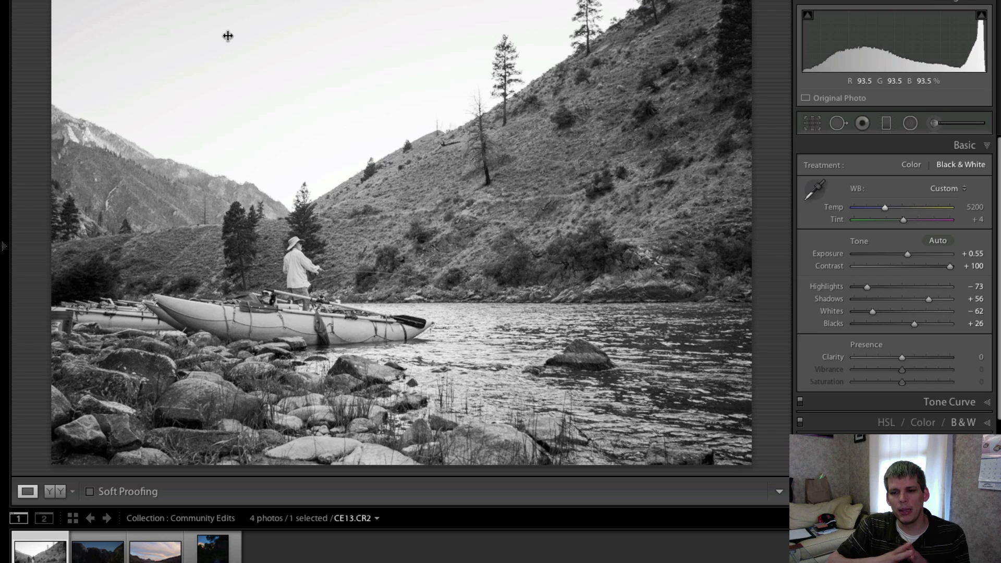
# Crop the photo to a 16 x 9 frame, cutting away much of the sky and a sliver of the left edge
pyautogui.press('r')
pyautogui.moveTo(397, 7); pyautogui.dragTo(401, 37)
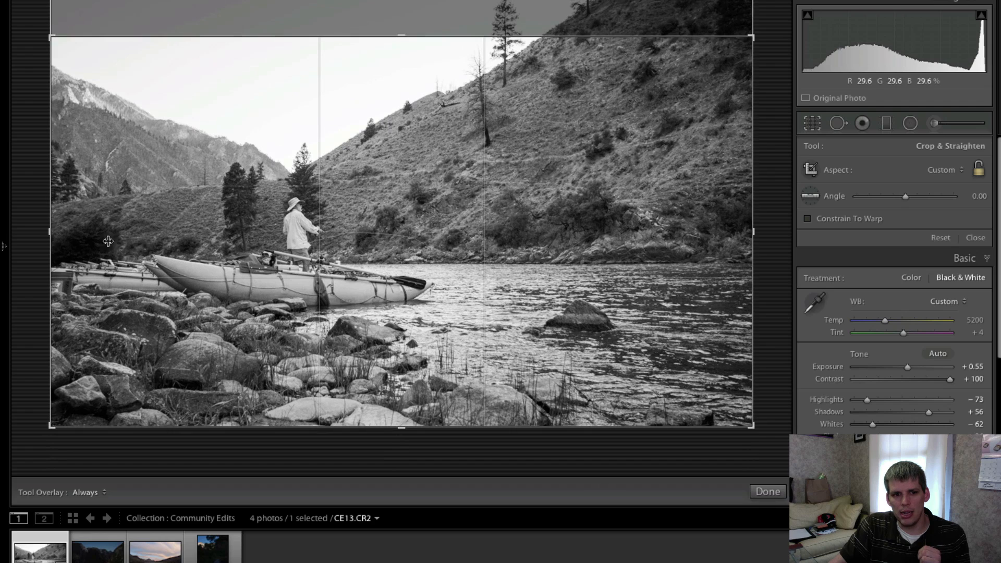
pyautogui.moveTo(49, 234)
pyautogui.mouseDown()
pyautogui.moveTo(72, 234)
pyautogui.moveTo(55, 234)
pyautogui.mouseUp()
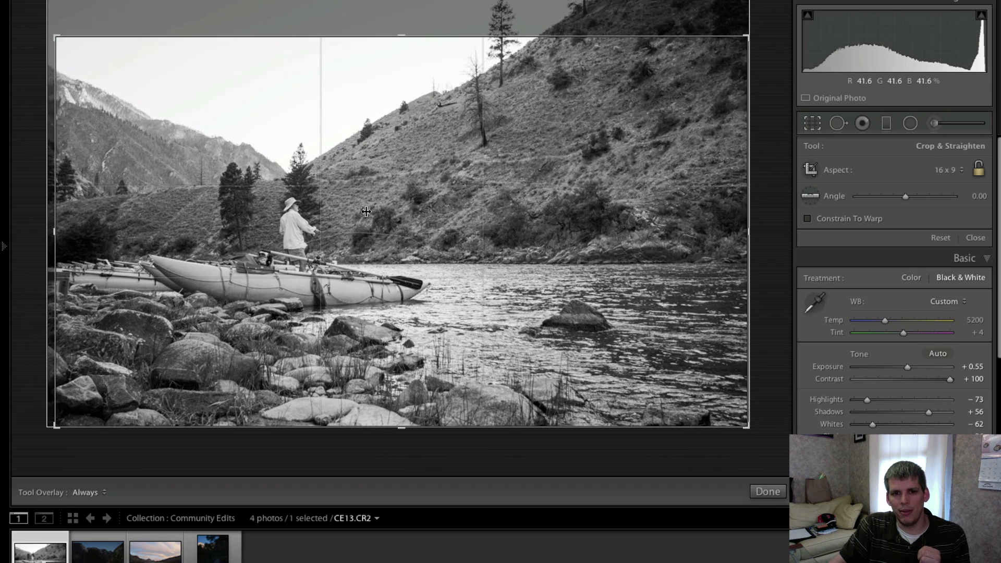
pyautogui.press('Return')
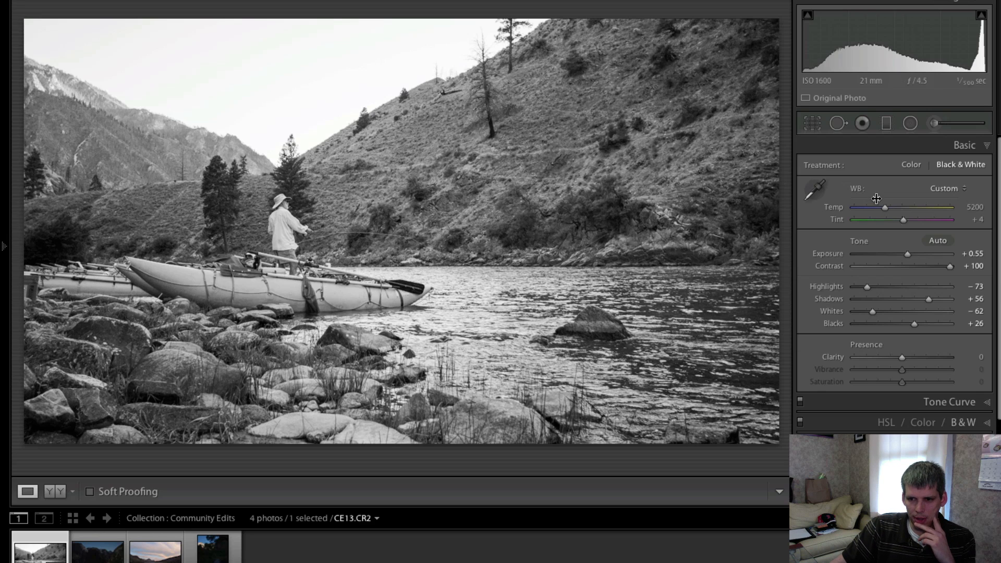
# Return the photo to color treatment and tighten the crop on the left to exclude the orange object beside the rafts
pyautogui.click(911, 165)
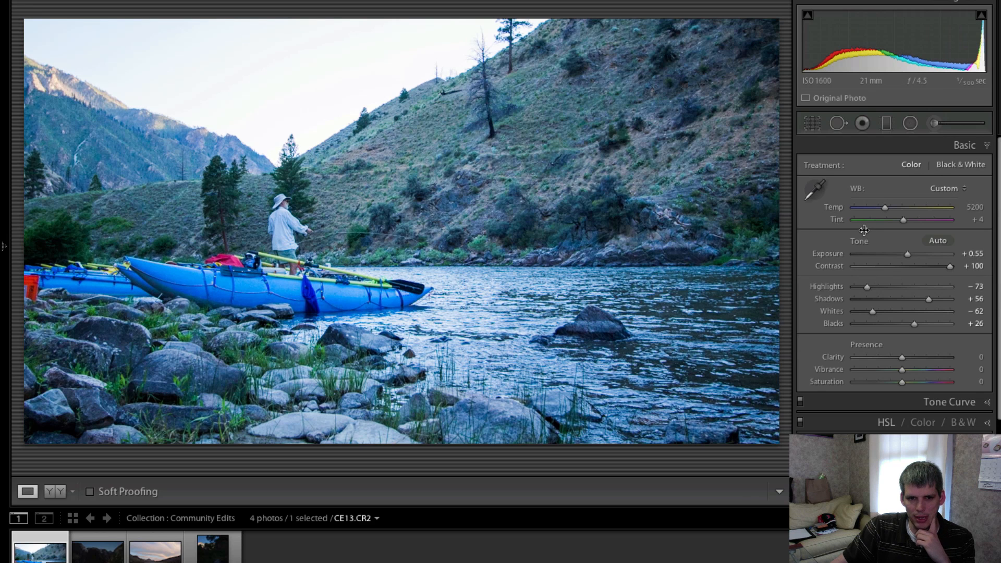
pyautogui.click(814, 124)
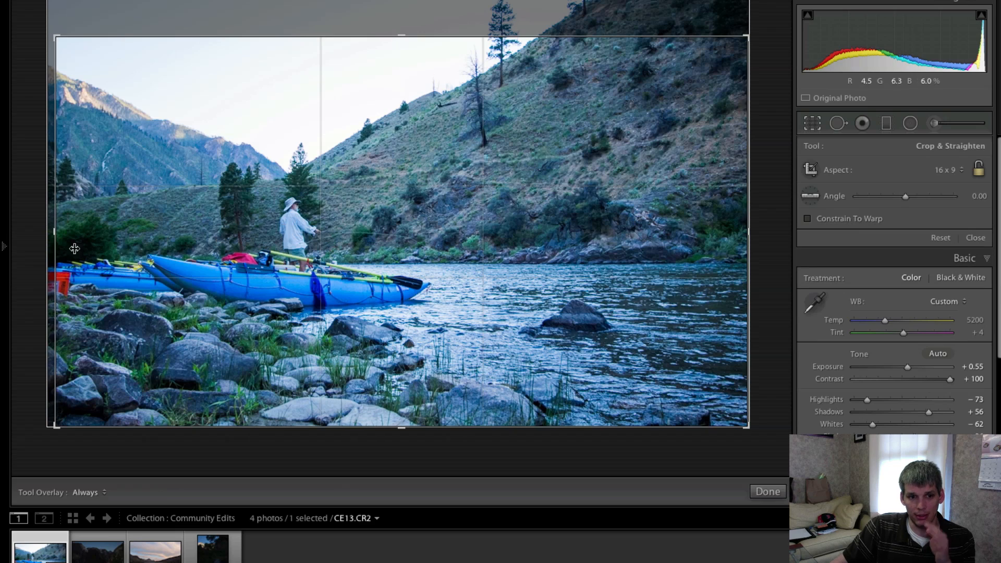
pyautogui.moveTo(51, 232); pyautogui.dragTo(65, 232)
pyautogui.press('Return')
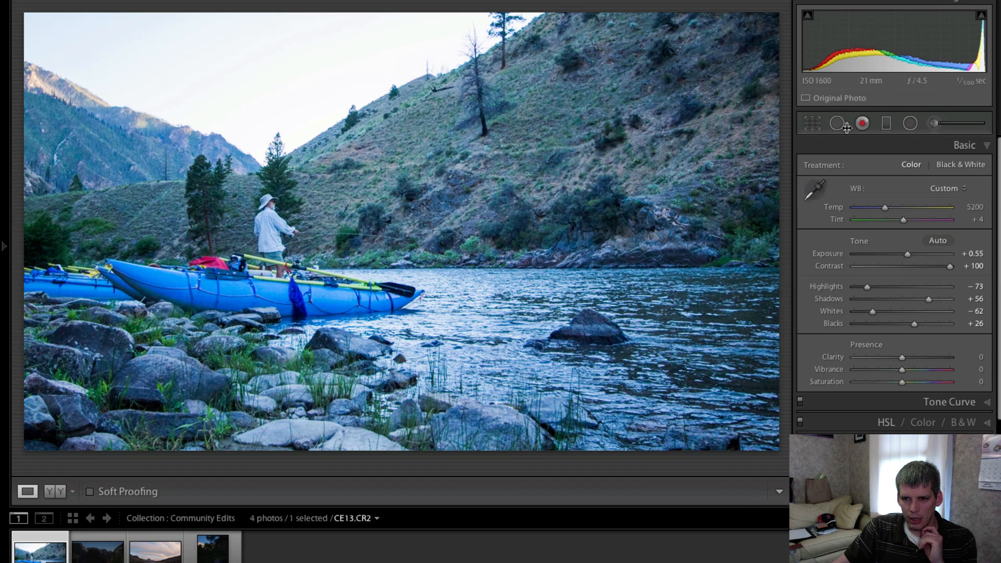
# Recrop the photo to 16 x 9 with less sky and a tighter left edge, repositioning the image within the frame
pyautogui.click(812, 123)
pyautogui.moveTo(398, 36)
pyautogui.mouseDown()
pyautogui.moveTo(385, 66)
pyautogui.moveTo(386, 44)
pyautogui.mouseUp()
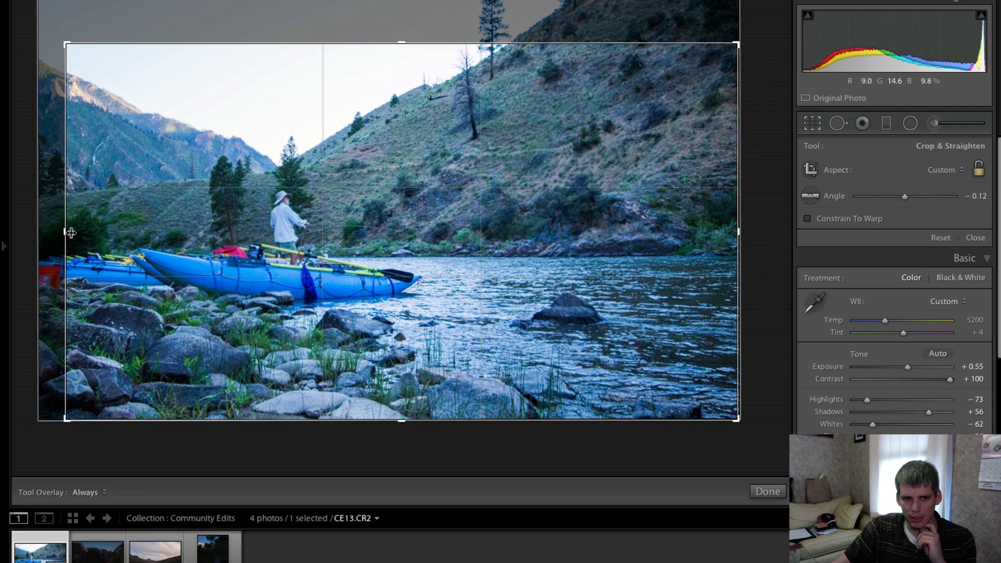
pyautogui.click(917, 173)
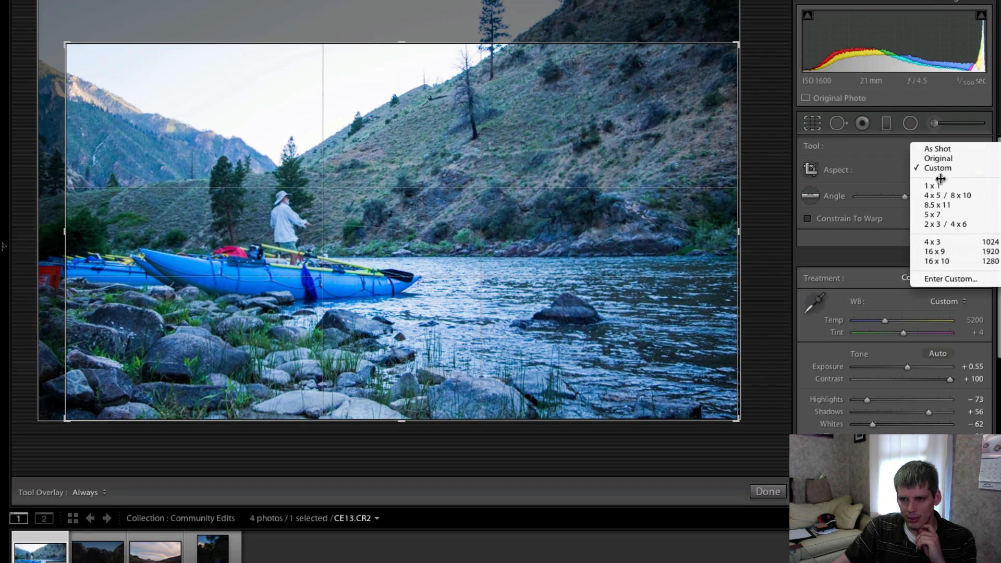
pyautogui.click(970, 253)
pyautogui.moveTo(66, 45)
pyautogui.mouseDown()
pyautogui.moveTo(82, 61)
pyautogui.moveTo(73, 58)
pyautogui.mouseUp()
pyautogui.moveTo(388, 222); pyautogui.dragTo(405, 221)
pyautogui.press('Return')
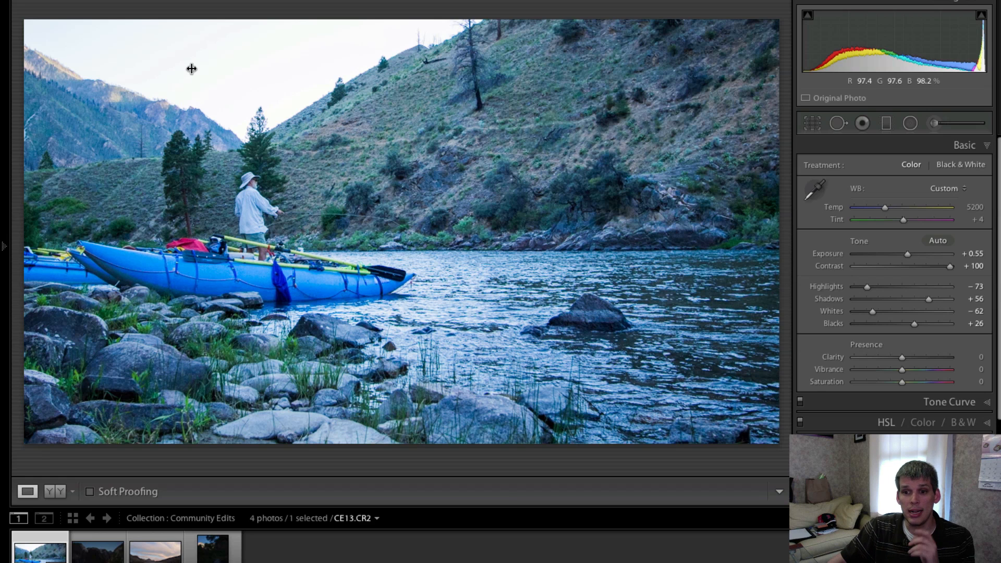
# Warm the white balance to a temperature of 18605 and set Vibrance to -36 and Clarity to +38
pyautogui.moveTo(885, 208); pyautogui.dragTo(934, 208)
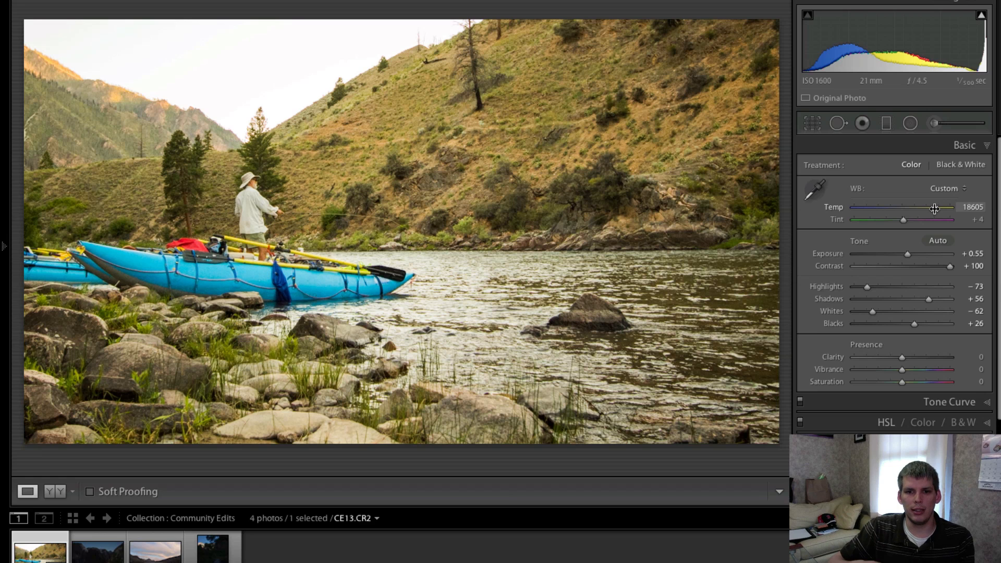
pyautogui.moveTo(901, 369); pyautogui.dragTo(881, 370)
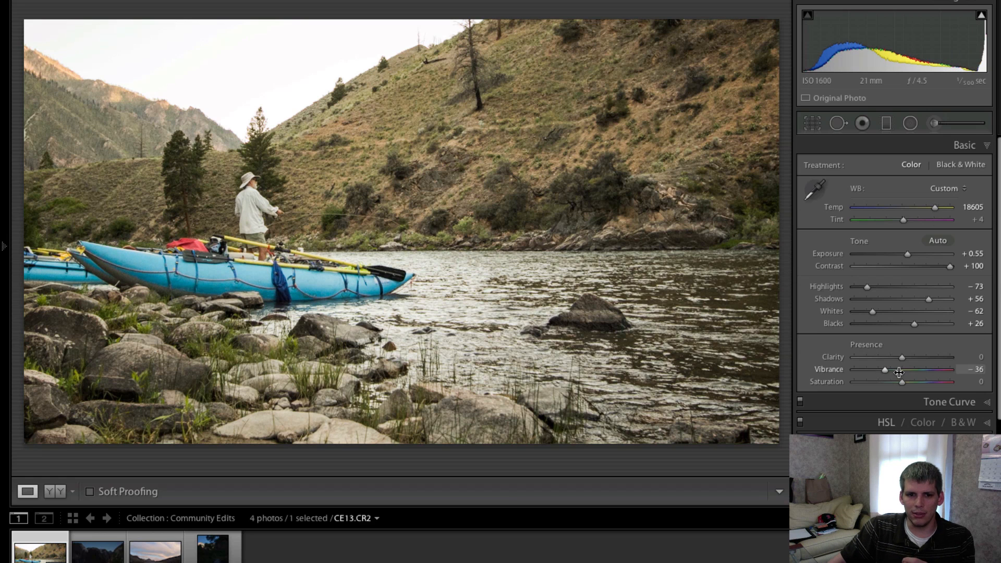
pyautogui.moveTo(902, 358); pyautogui.dragTo(918, 358)
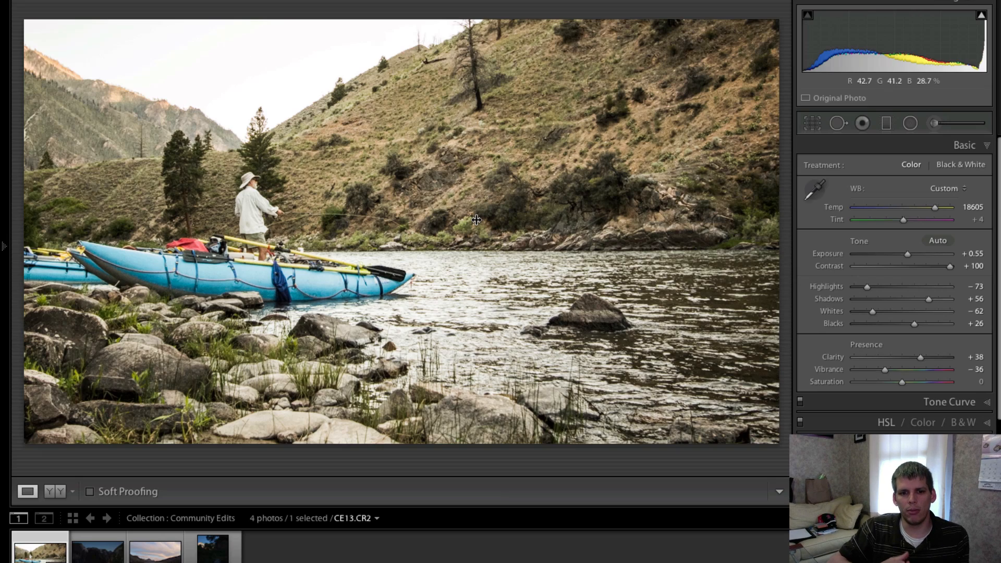
# Examine the hillside and tree edges against the bright sky up close, returning to the full photo view
pyautogui.click(334, 99)
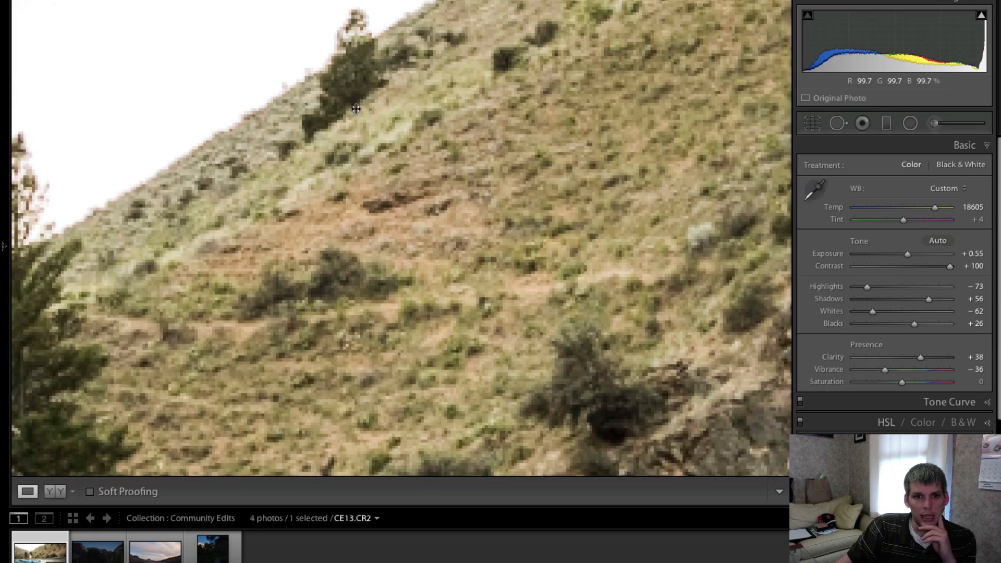
pyautogui.click(335, 107)
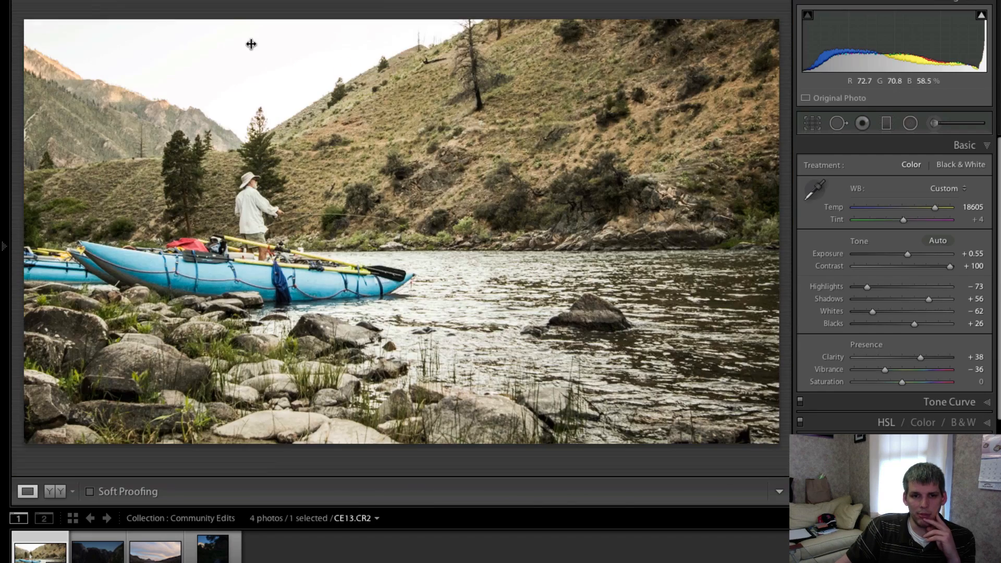
pyautogui.click(277, 69)
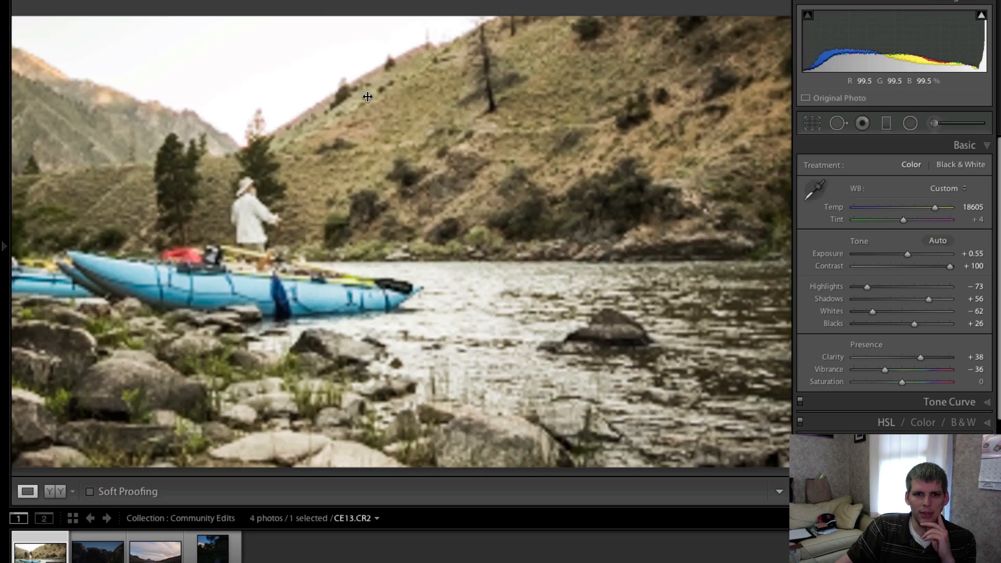
pyautogui.click(478, 192)
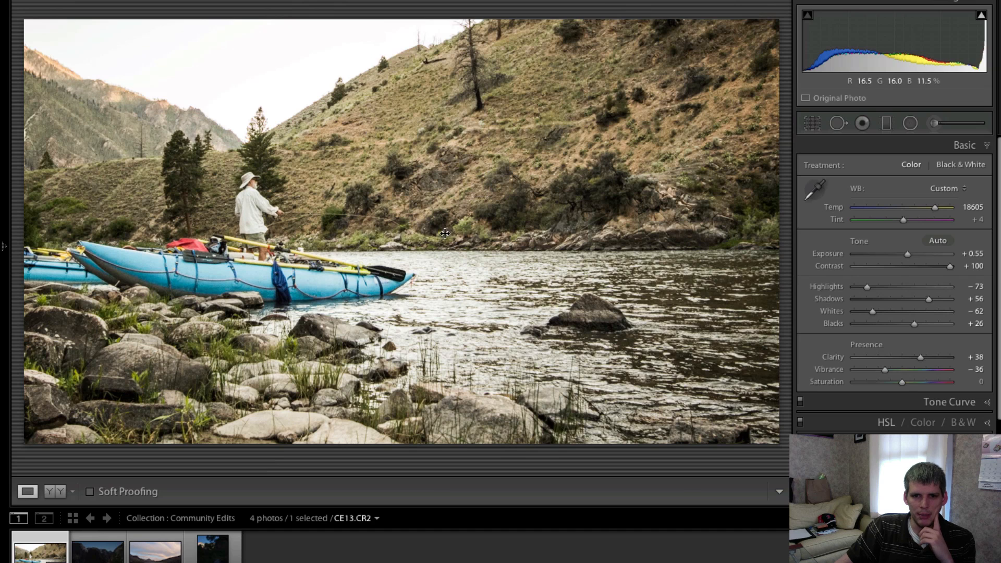